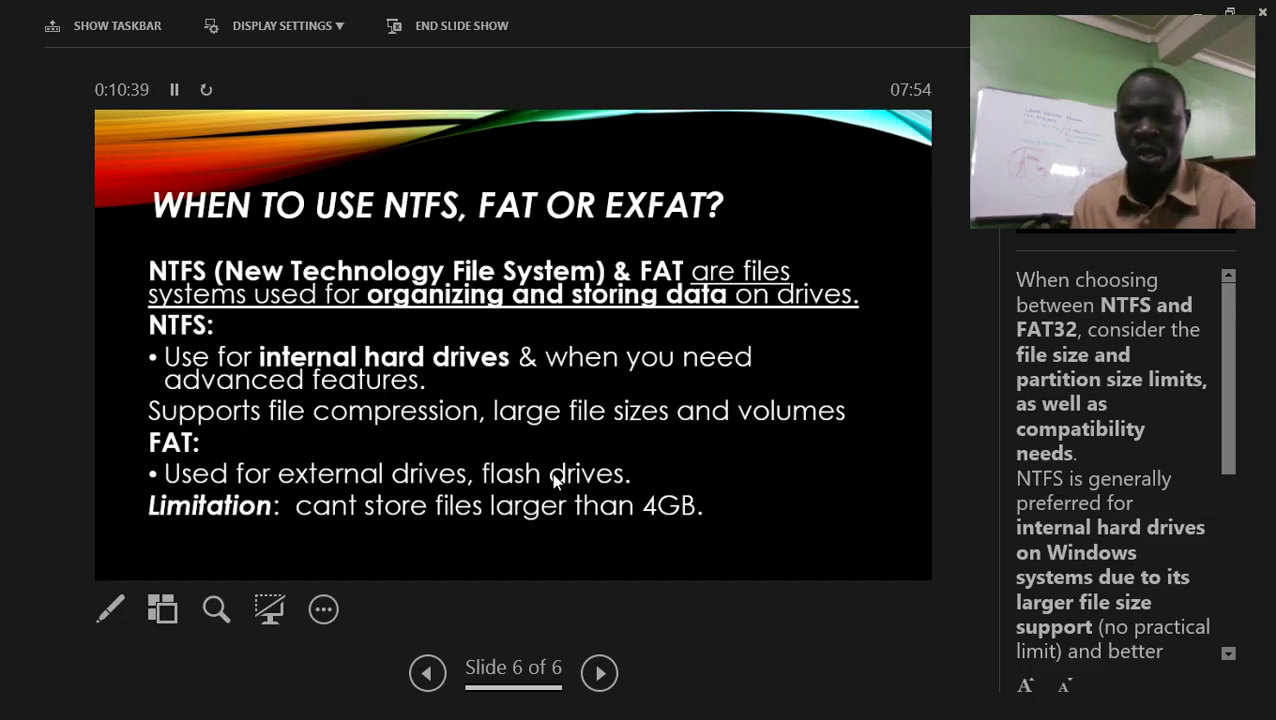
Step: Read through the presenter notes on choosing between NTFS and FAT32
scroll(1100, 514, "down", 1)
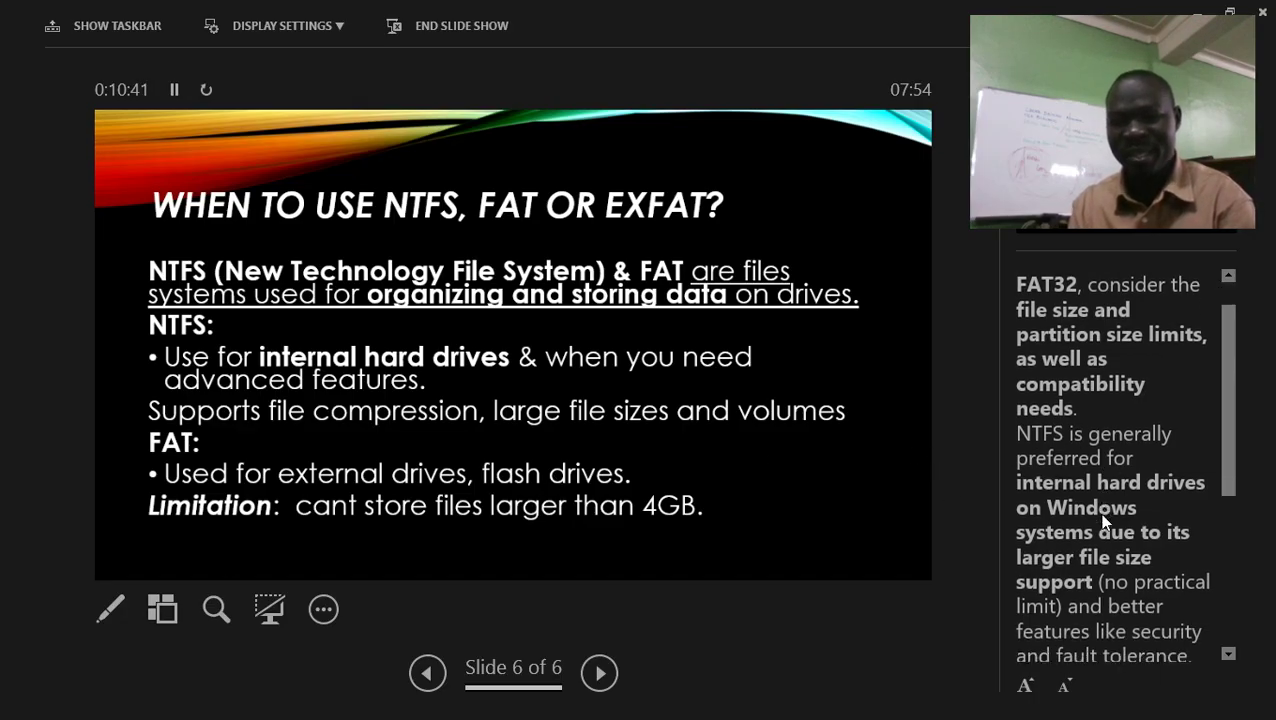
scroll(1103, 517, "down", 4)
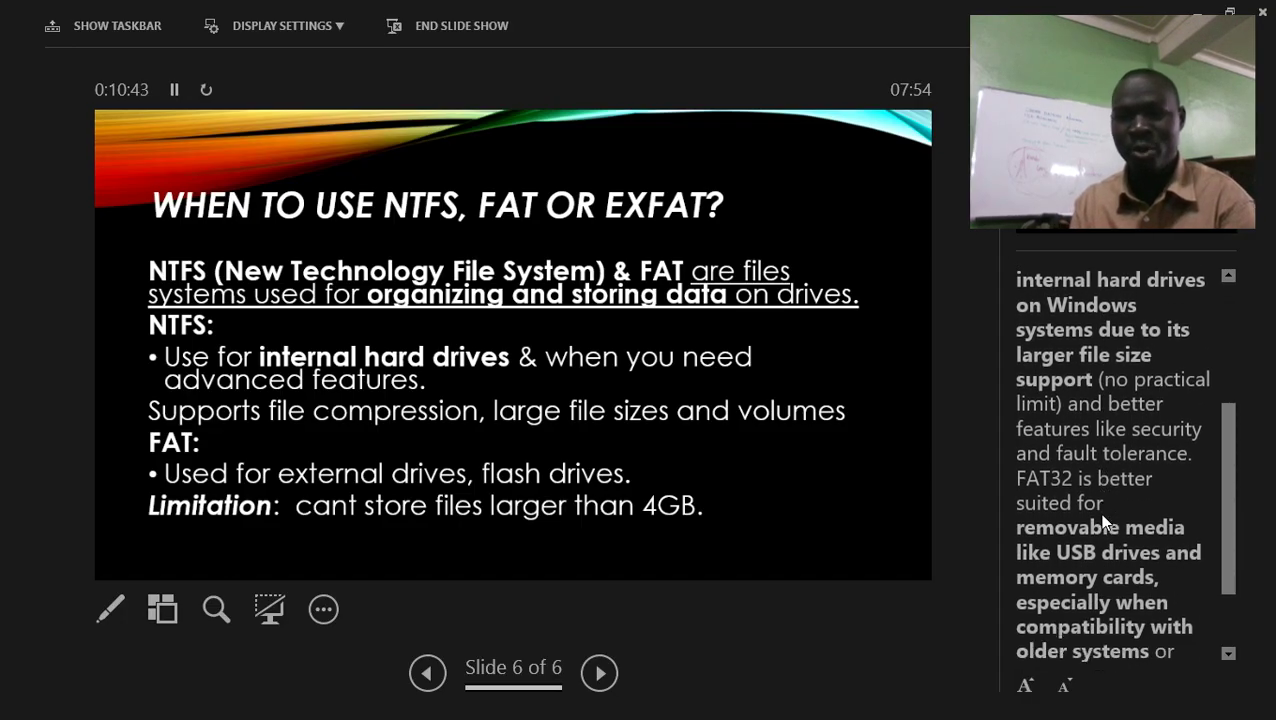
scroll(1103, 517, "down", 2)
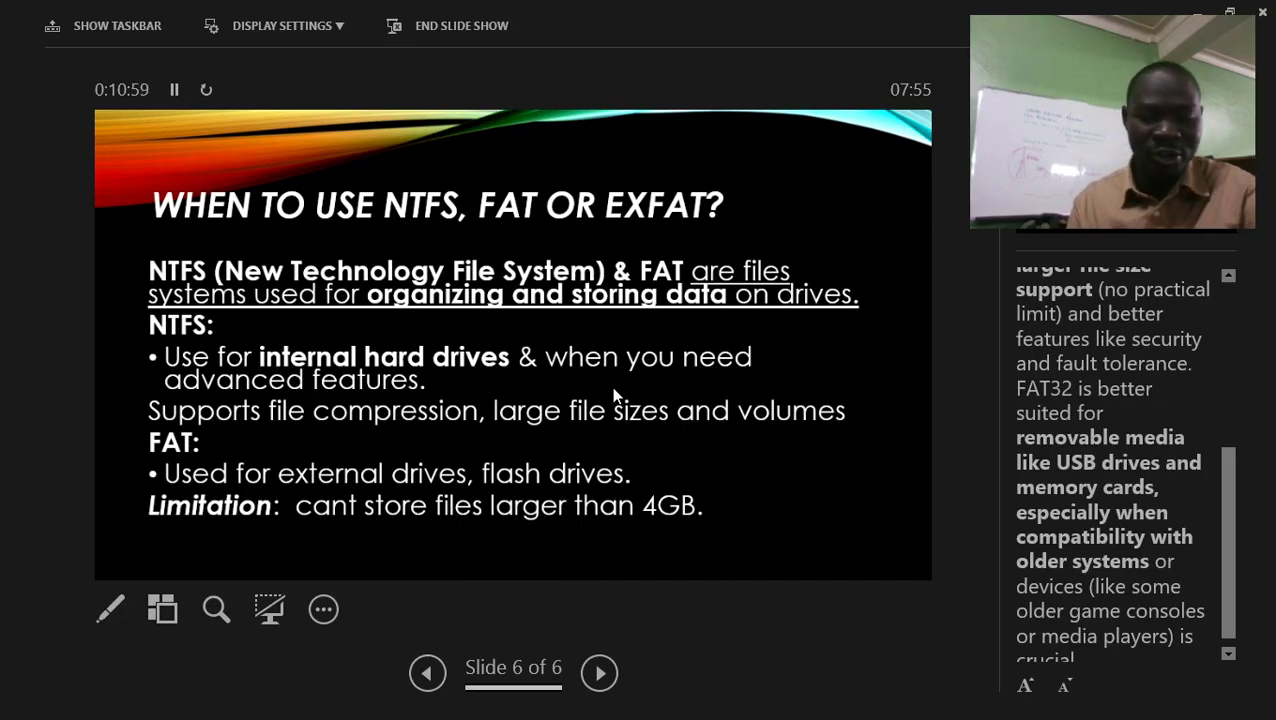
Step: Switch to File Explorer's OS folder and launch rufus-3.17.exe, moving its window aside
key("super+d")
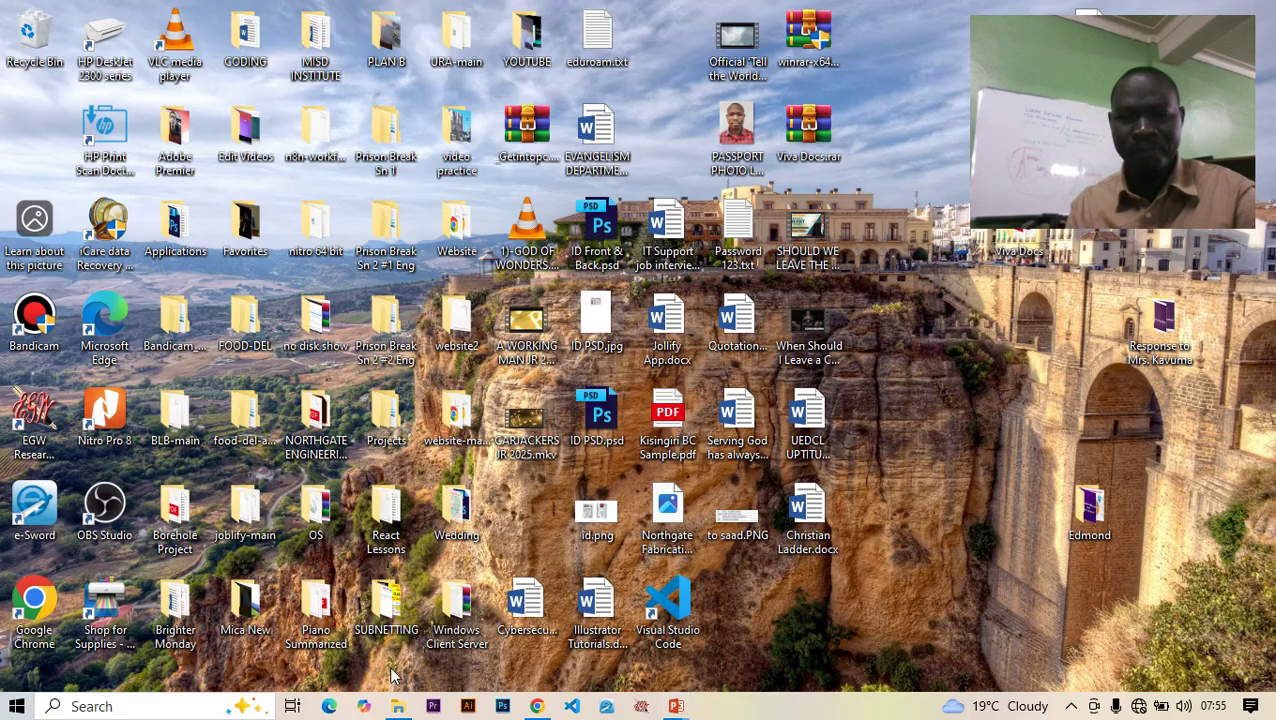
left_click(398, 706)
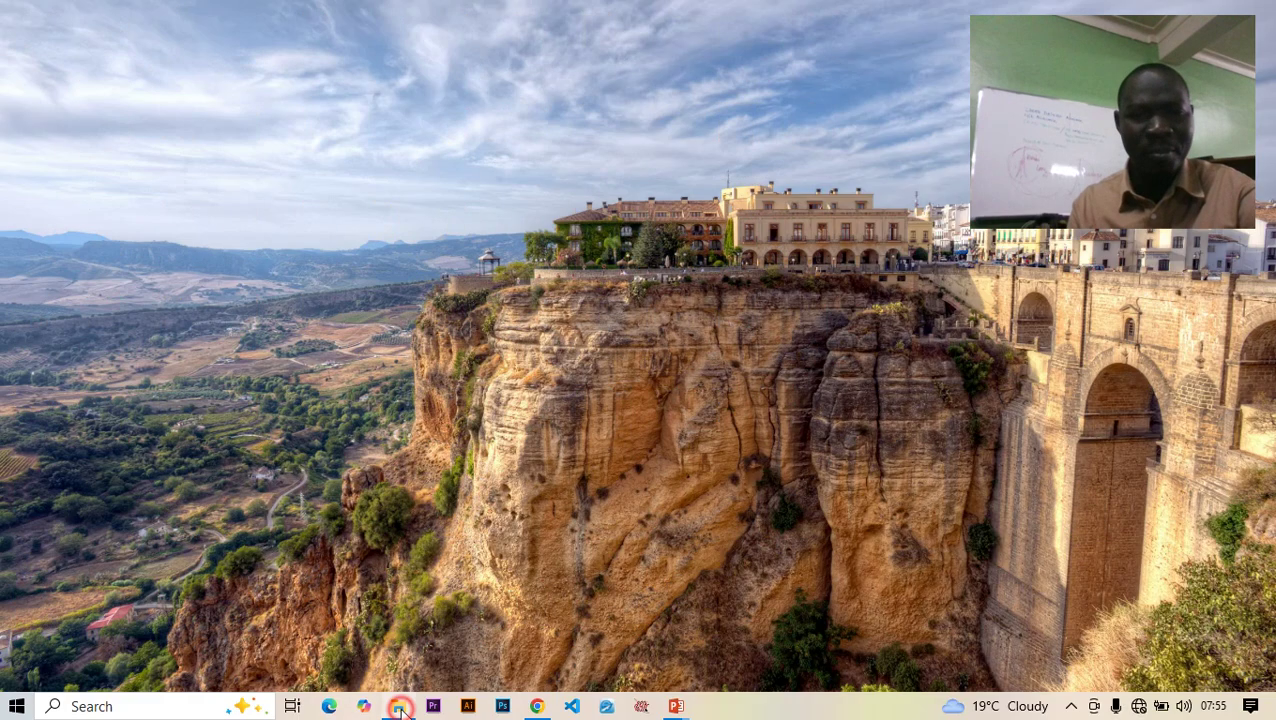
left_click(465, 24)
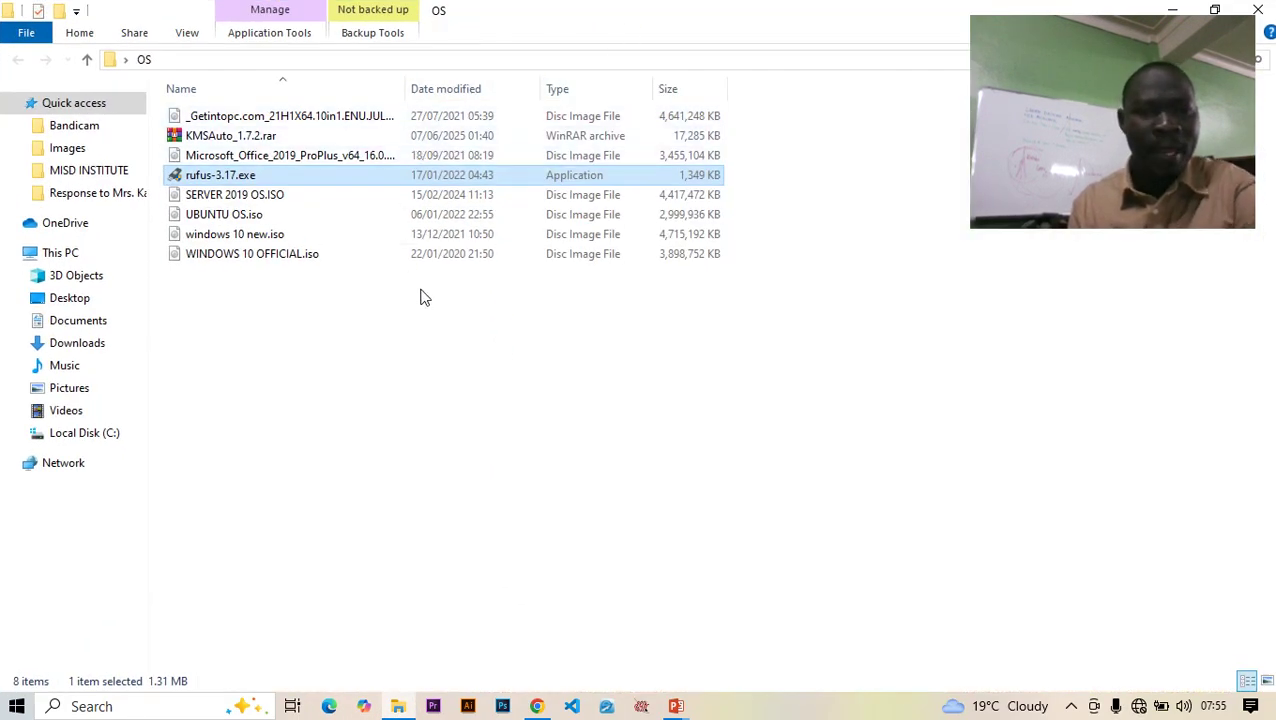
left_click(240, 215)
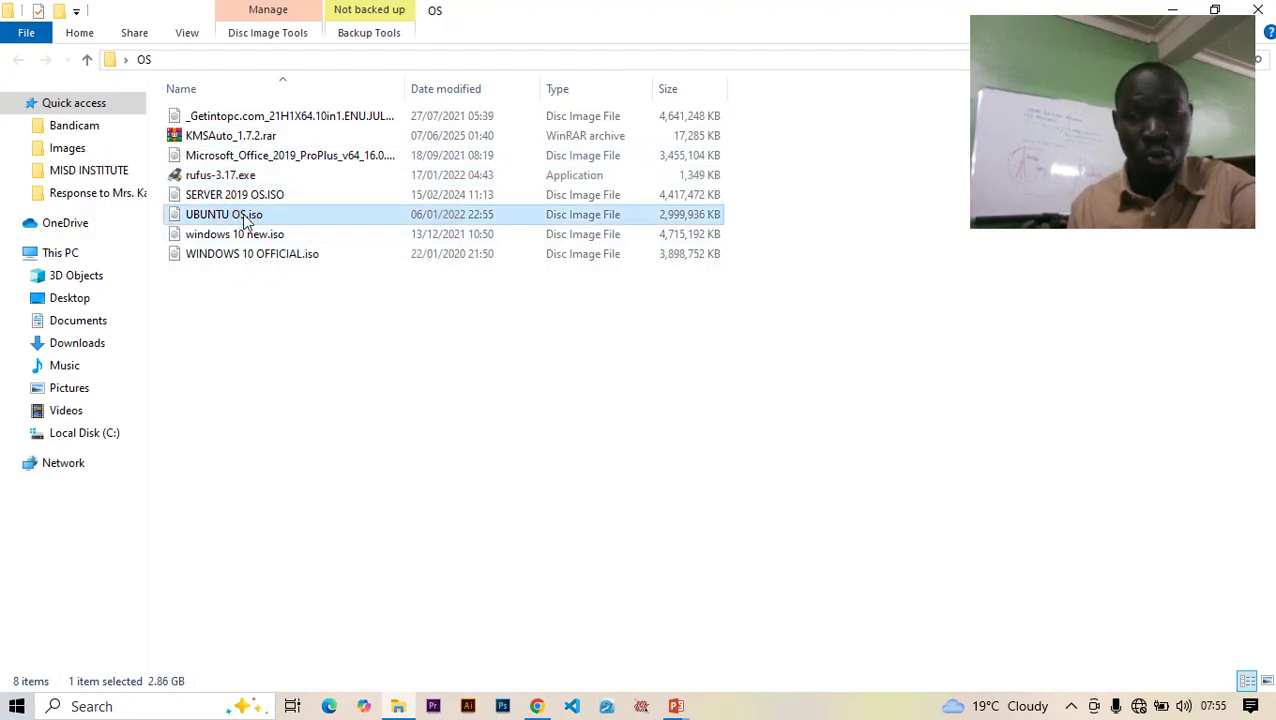
mouse_move(249, 177)
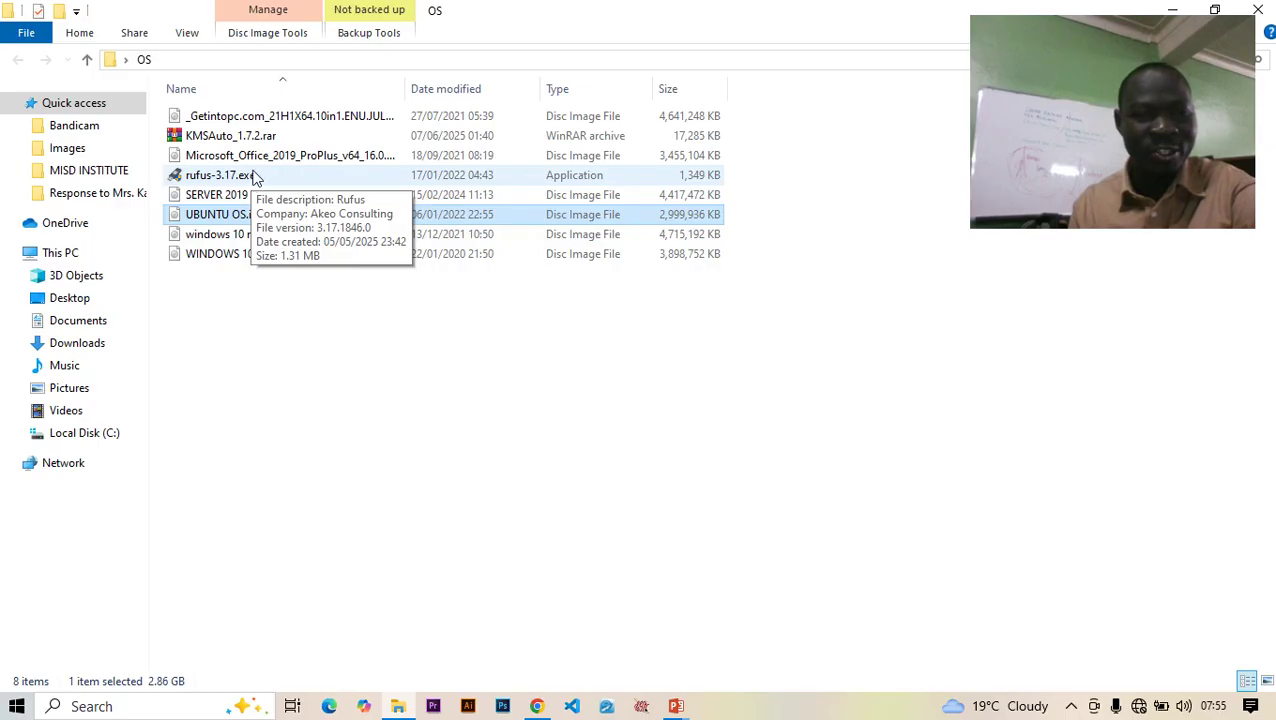
left_click(240, 176)
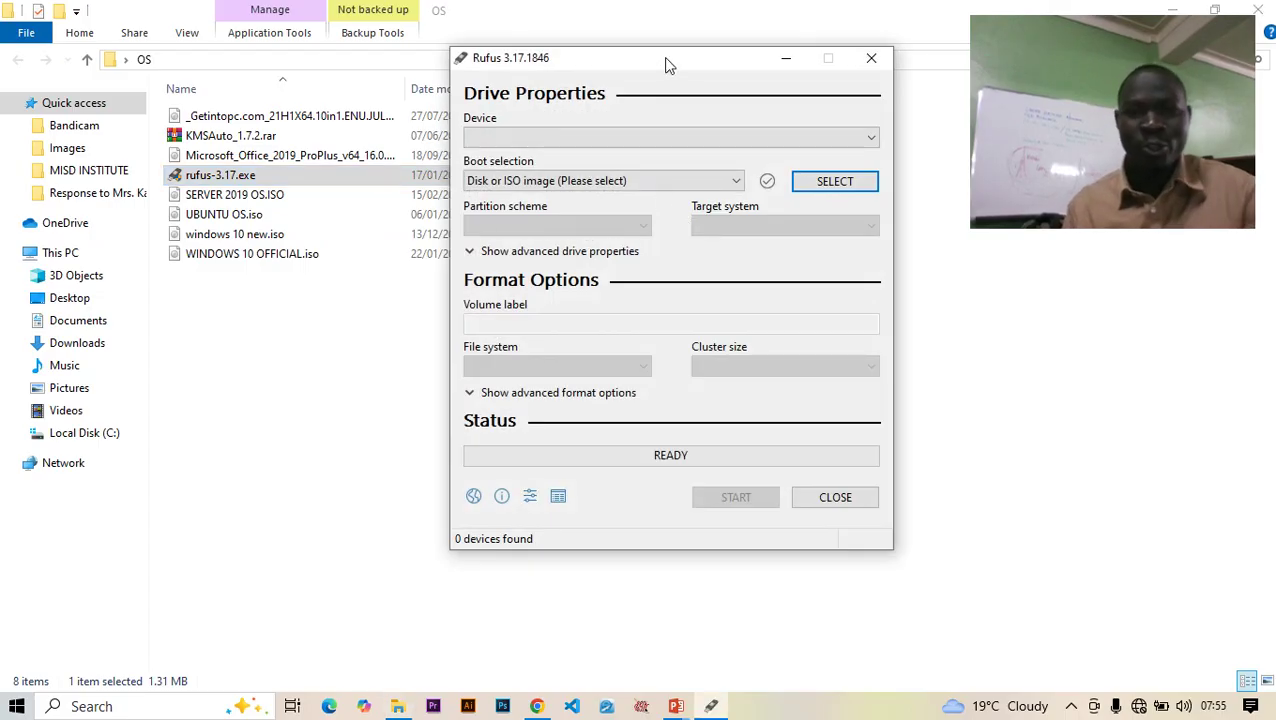
left_click_drag(664, 57, 529, 95)
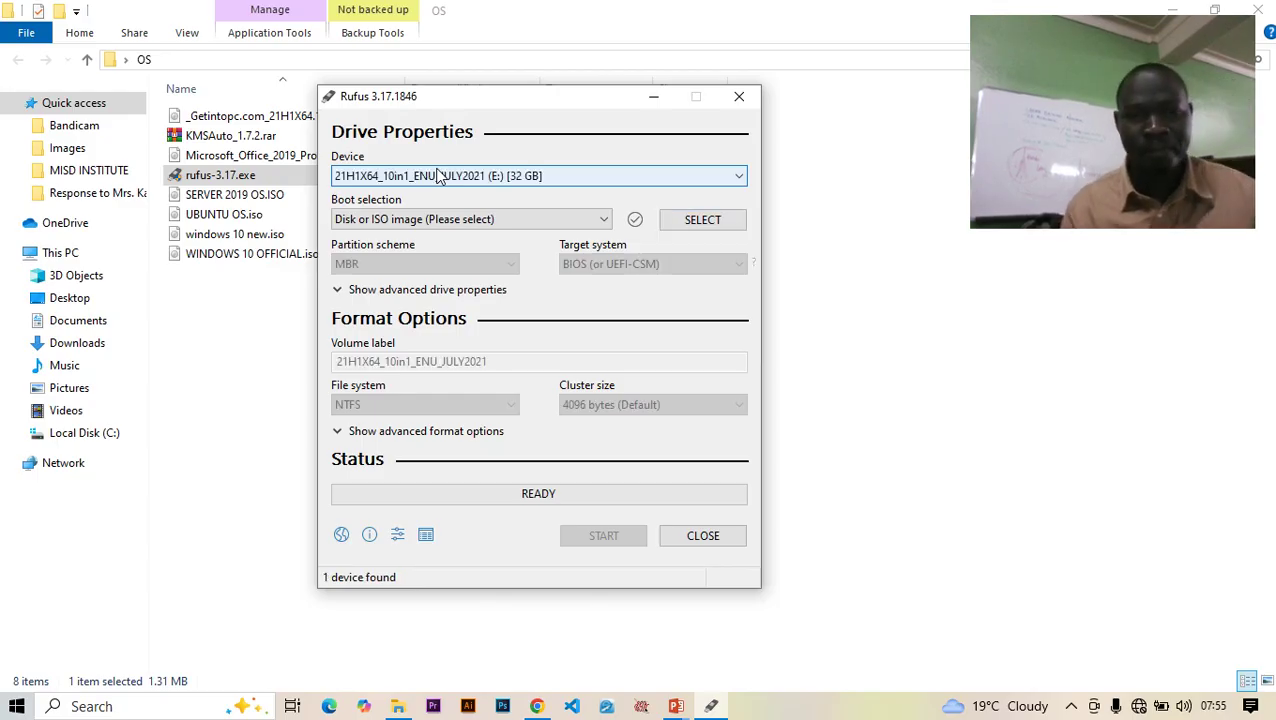
Step: Choose the 32 GB USB drive (E:) as the device and load UBUNTU OS.iso from the OS folder as the boot image
left_click(558, 178)
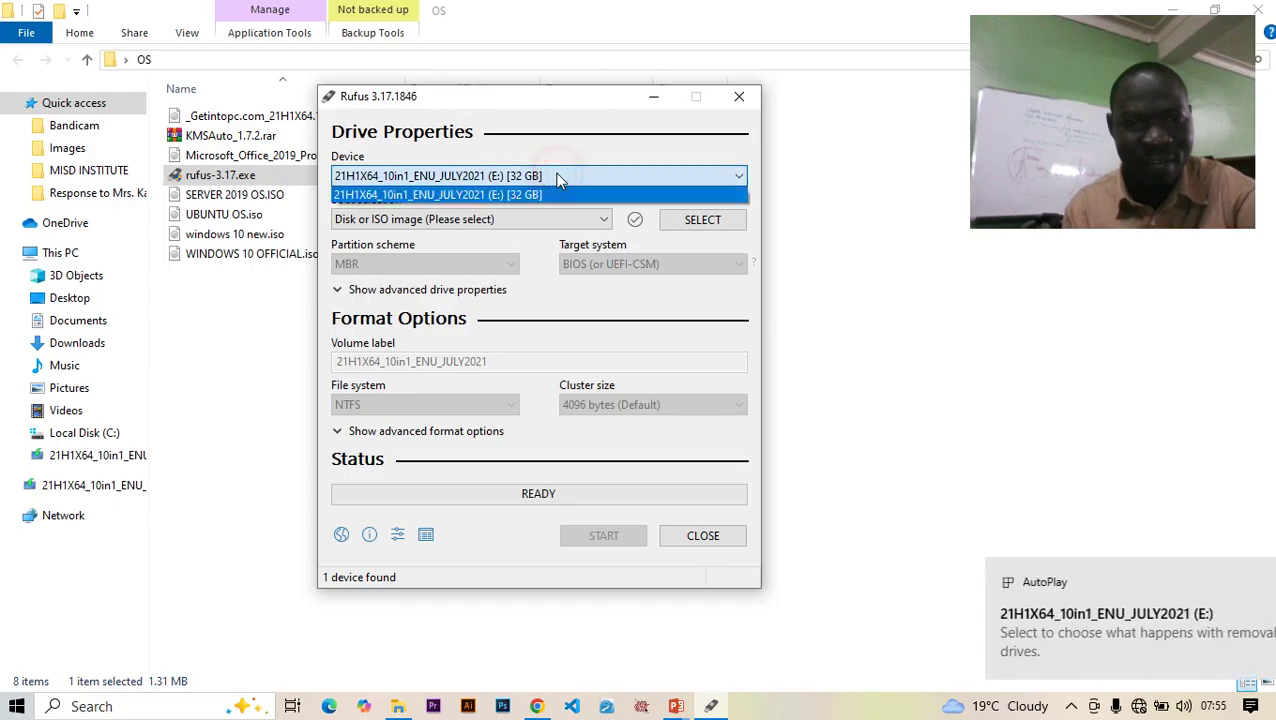
left_click(541, 177)
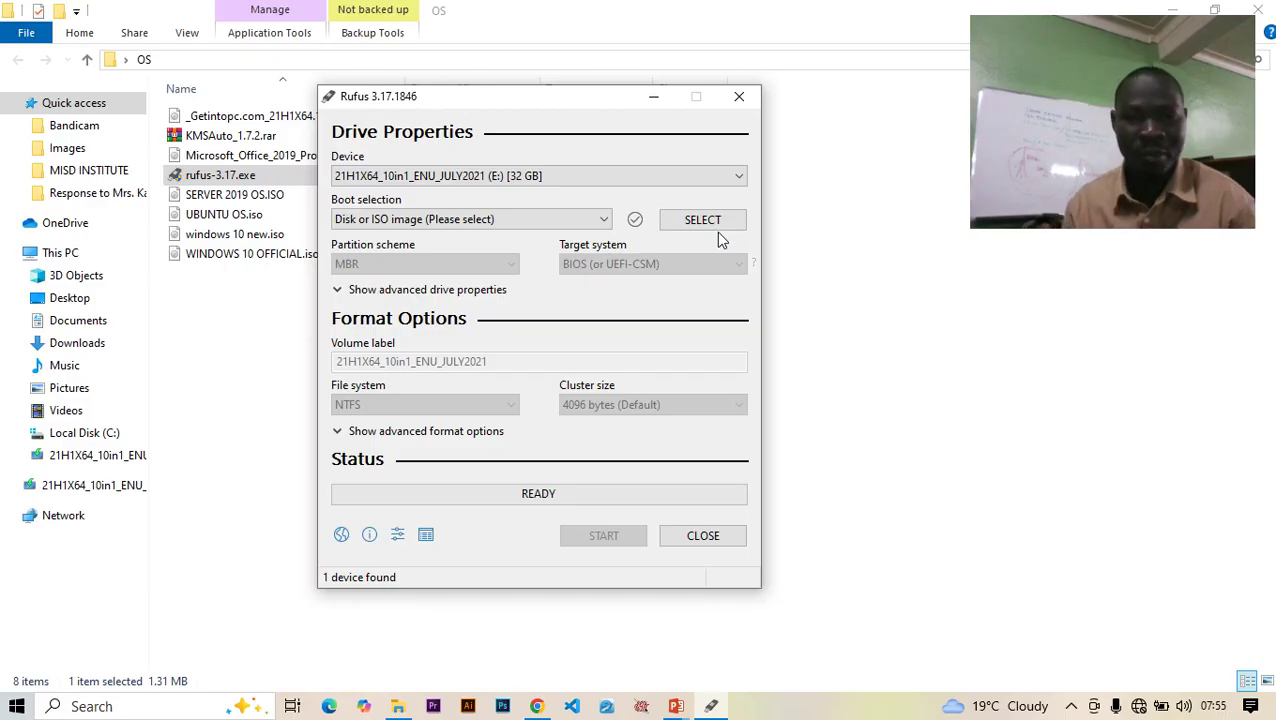
left_click(696, 219)
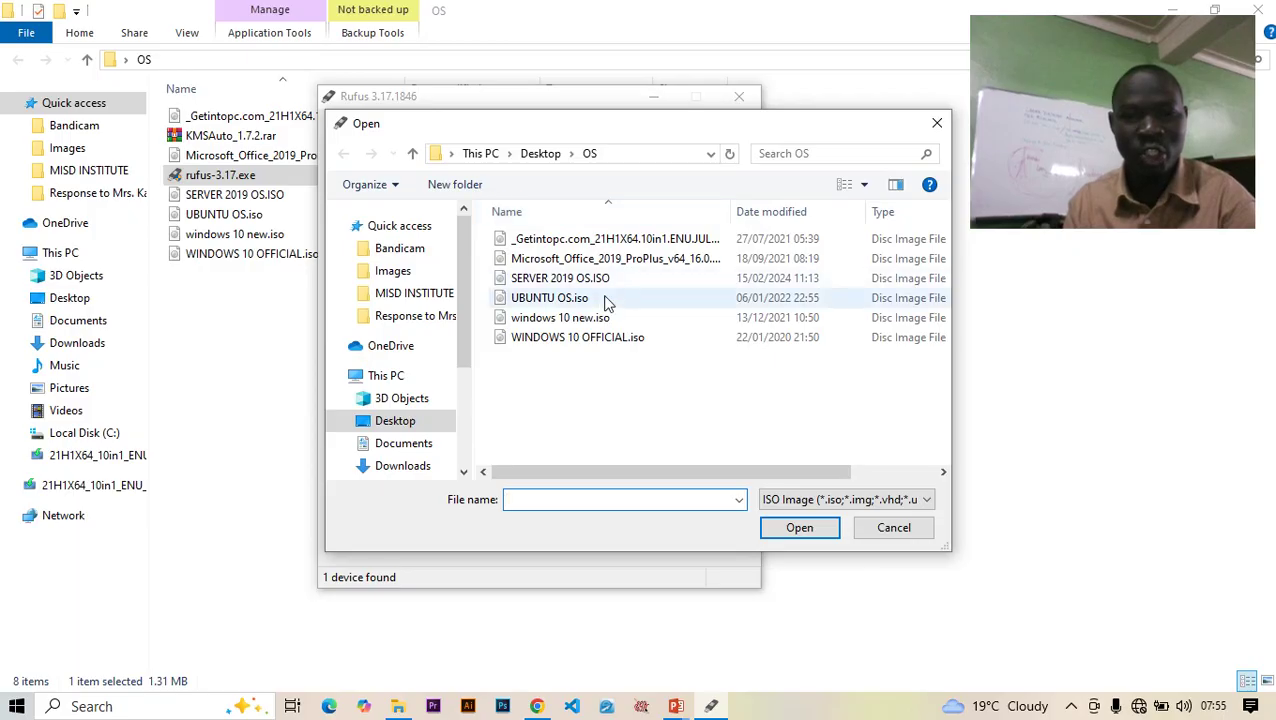
left_click(558, 303)
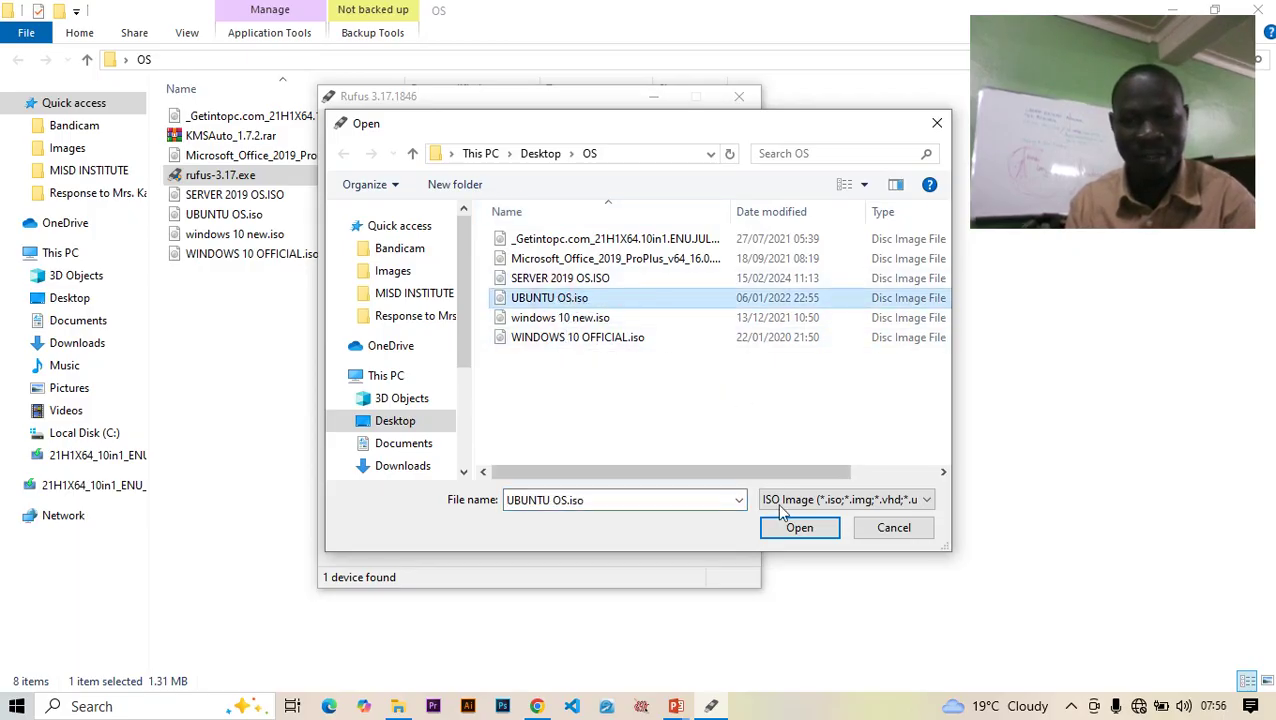
left_click(795, 530)
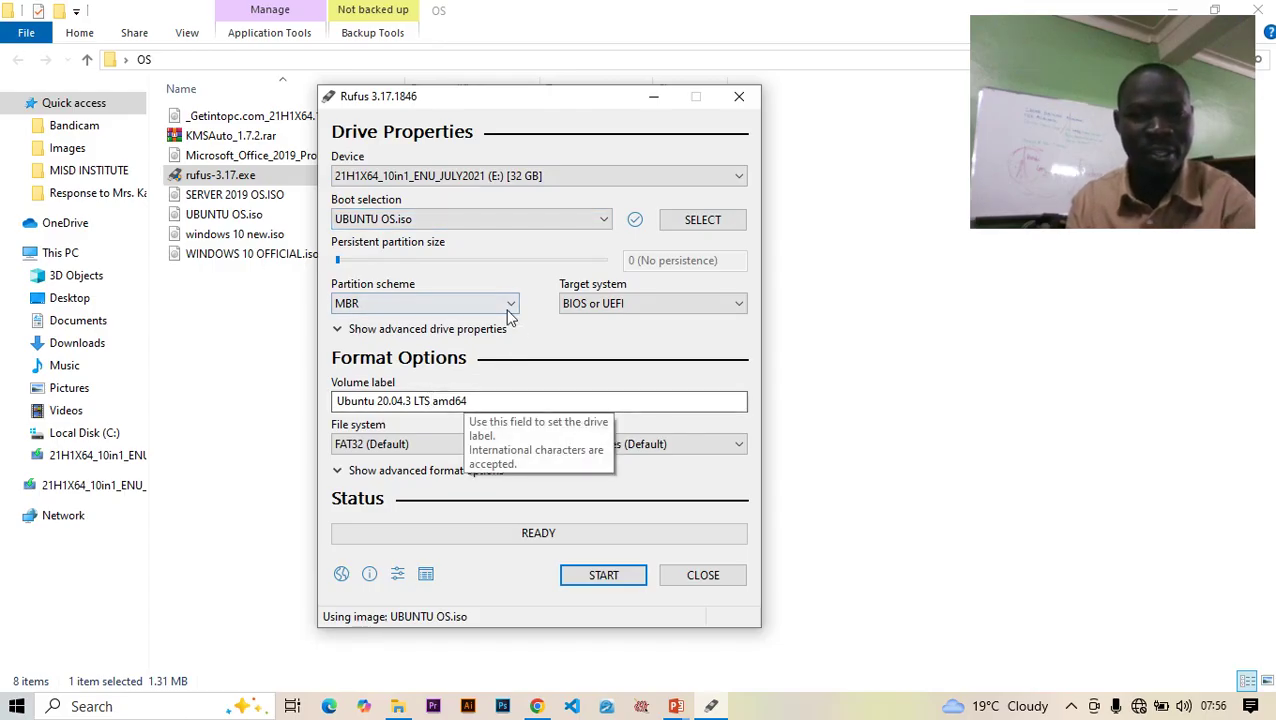
Step: Compare the target systems of the GPT and MBR partition schemes, ending with MBR selected
left_click(493, 307)
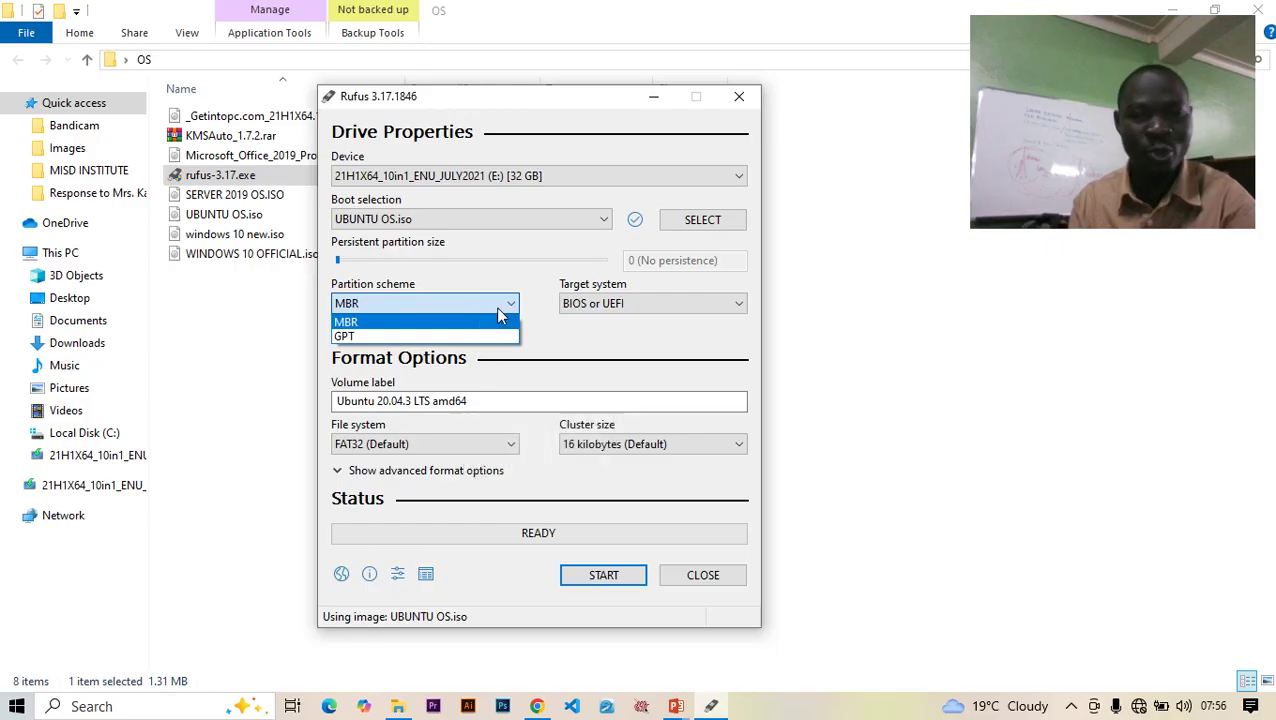
left_click(511, 307)
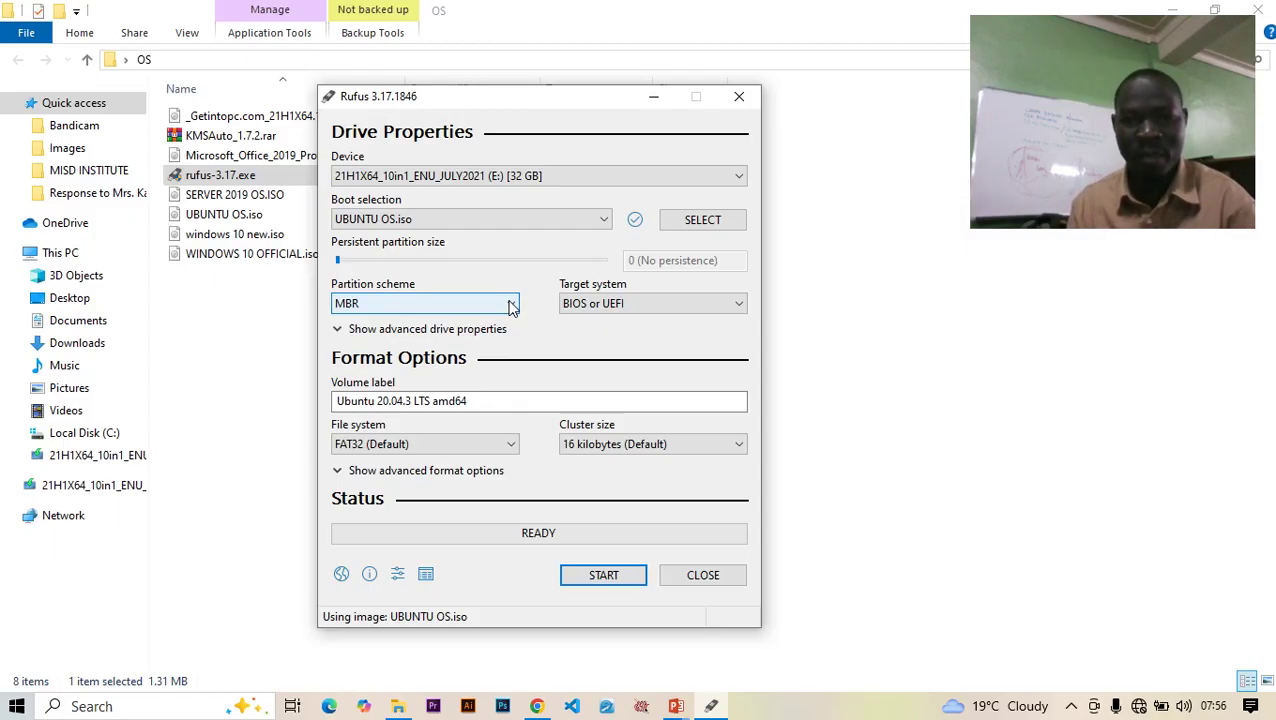
left_click(496, 302)
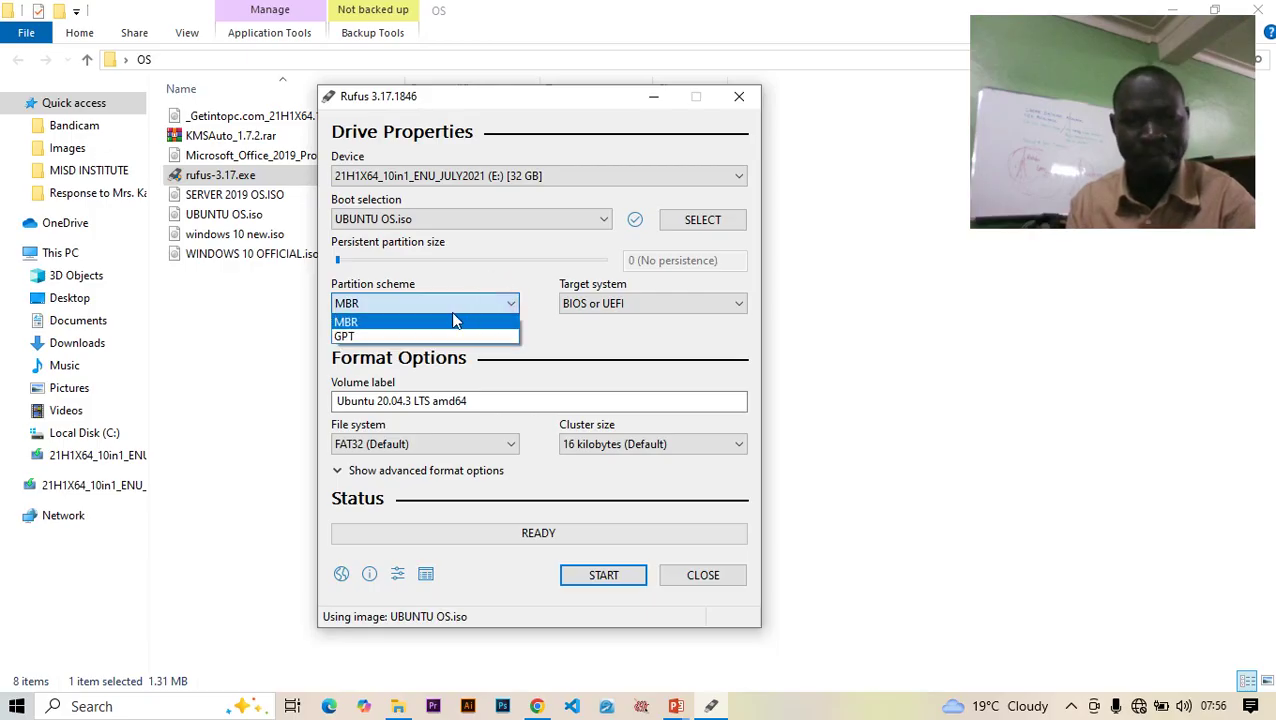
left_click(613, 321)
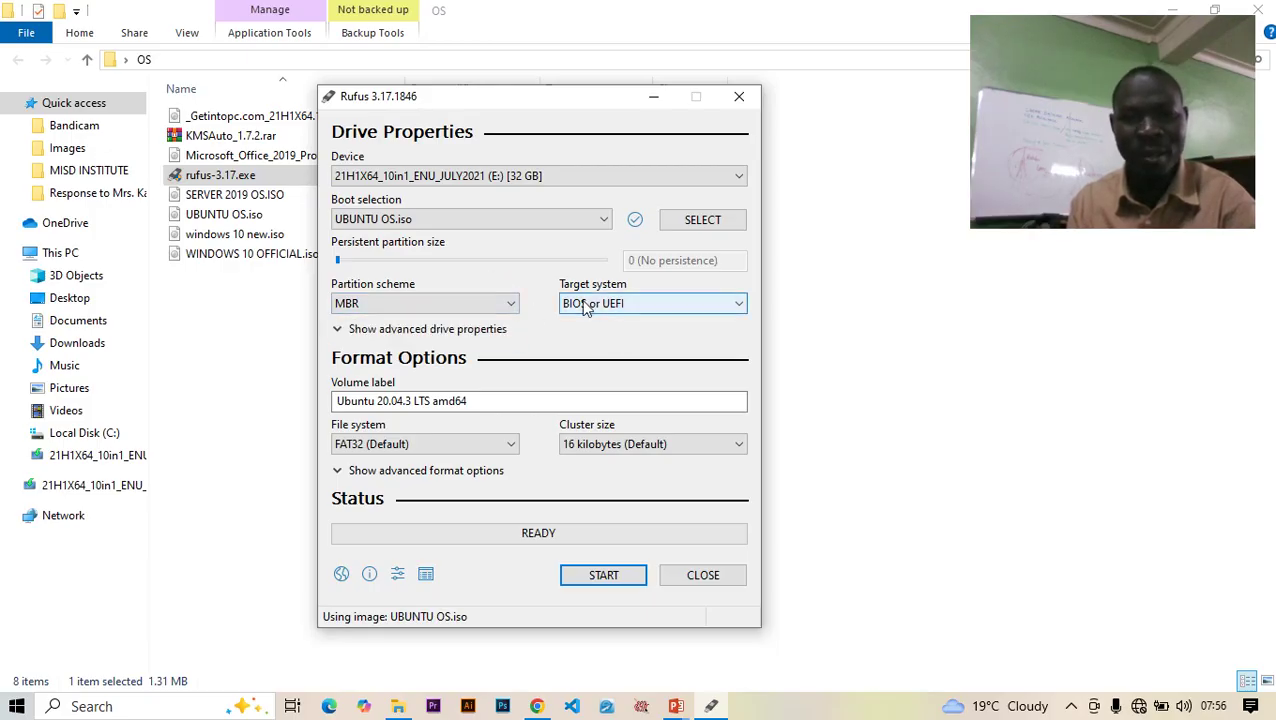
left_click(480, 302)
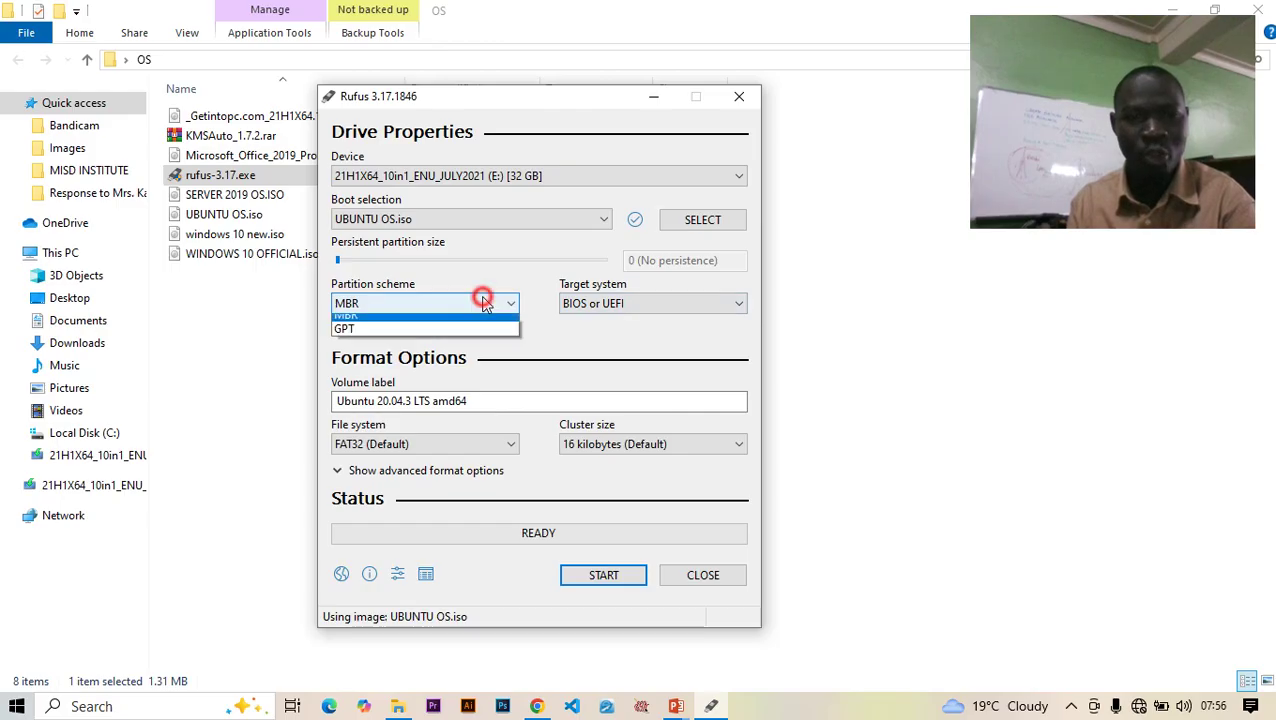
left_click(415, 337)
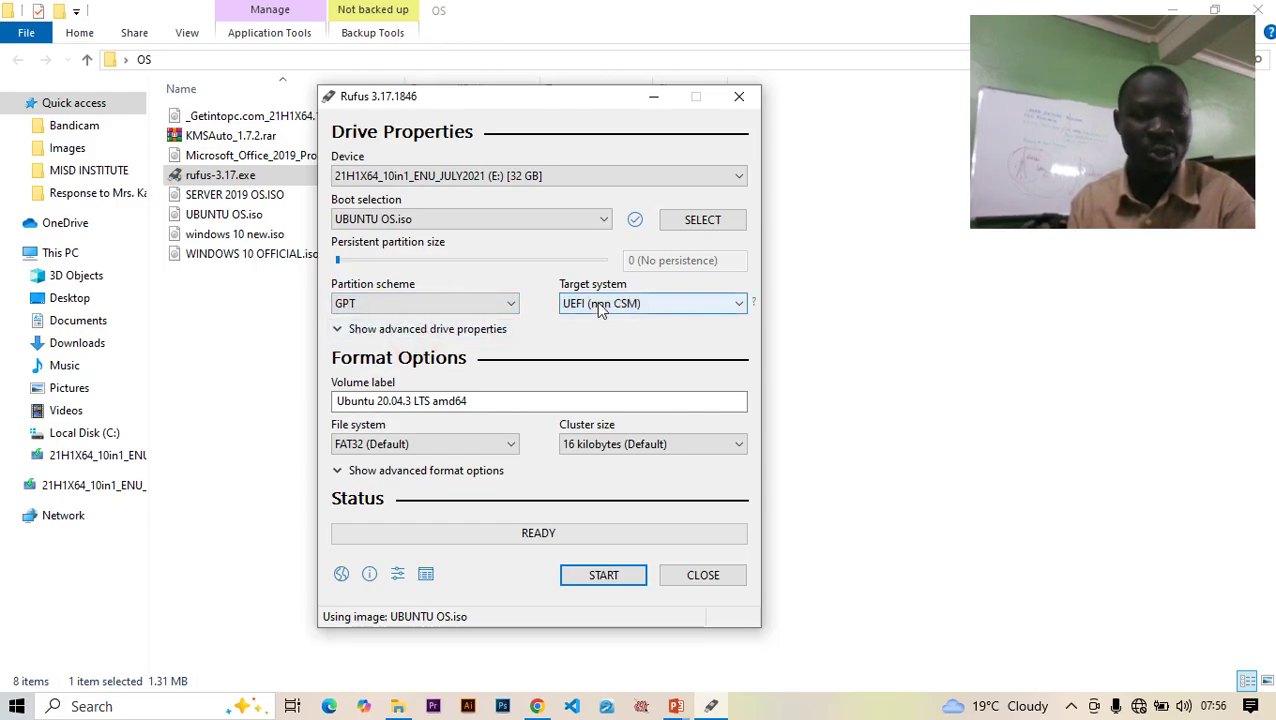
left_click(480, 305)
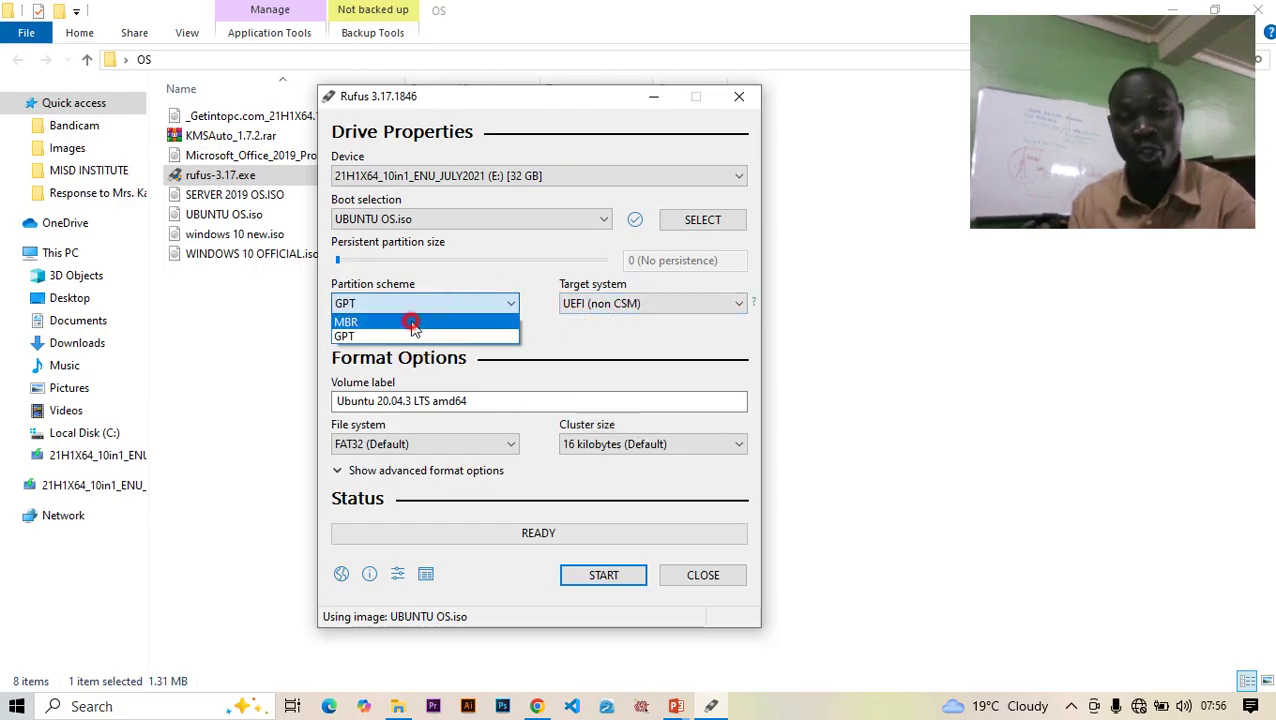
left_click(412, 320)
Step: Change the volume label to Ubuntu OS and set the file system to NTFS
left_click(478, 400)
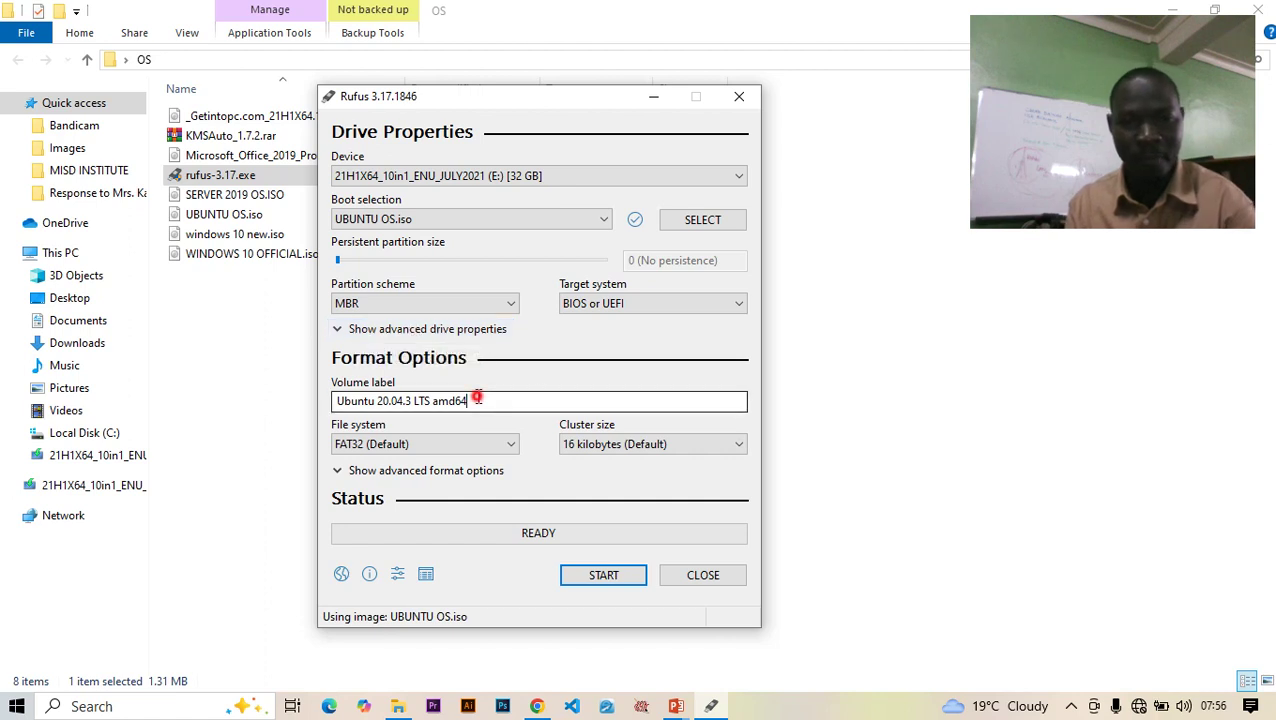
left_click_drag(478, 399, 377, 400)
key("BackSpace")
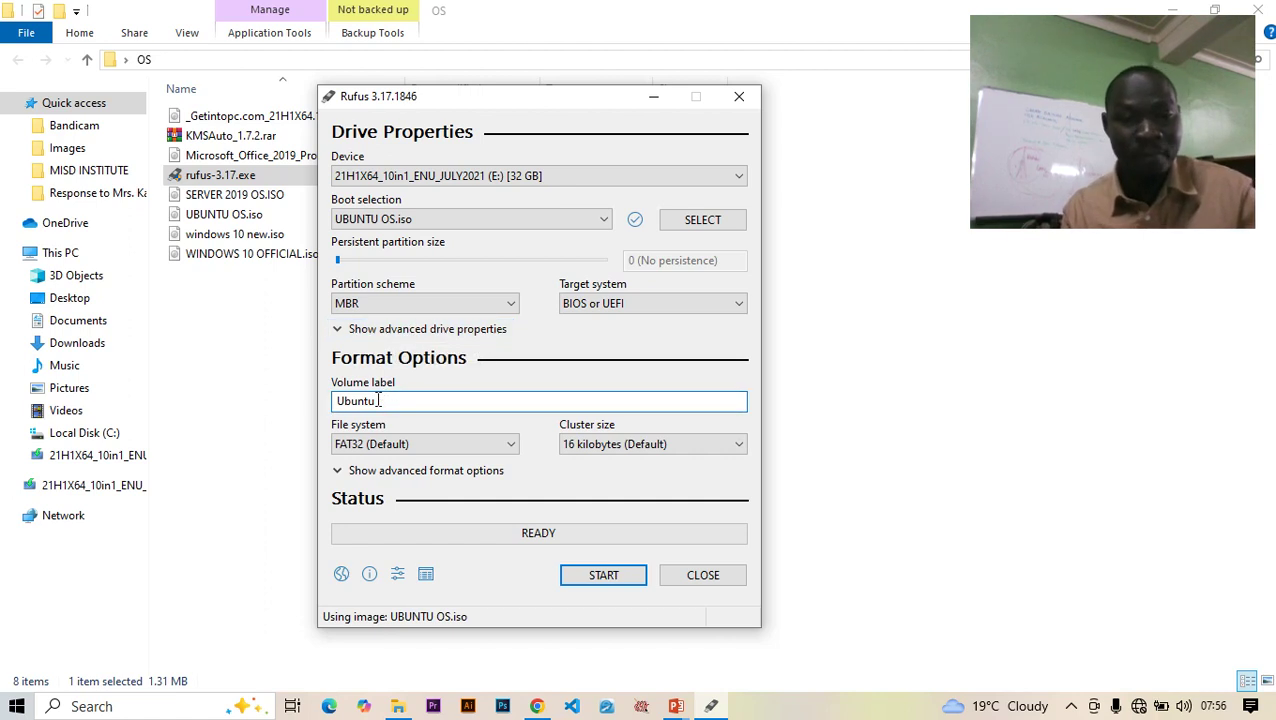
type("OS")
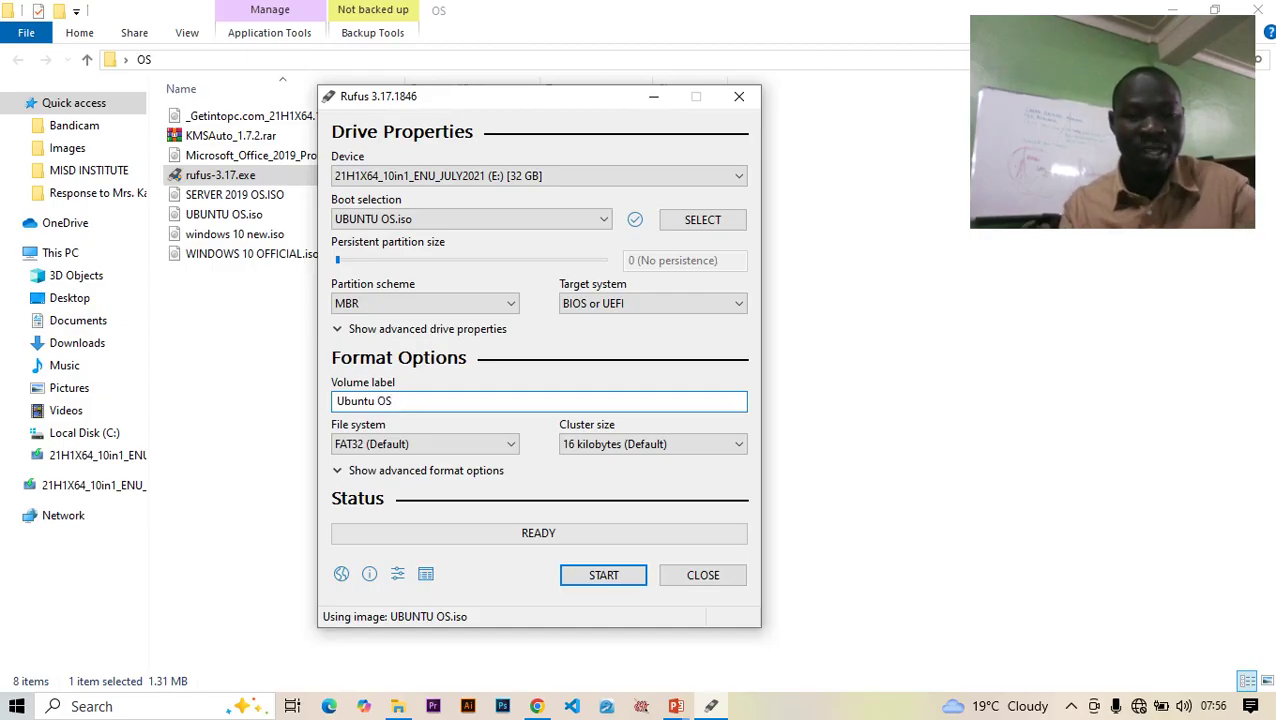
left_click(488, 447)
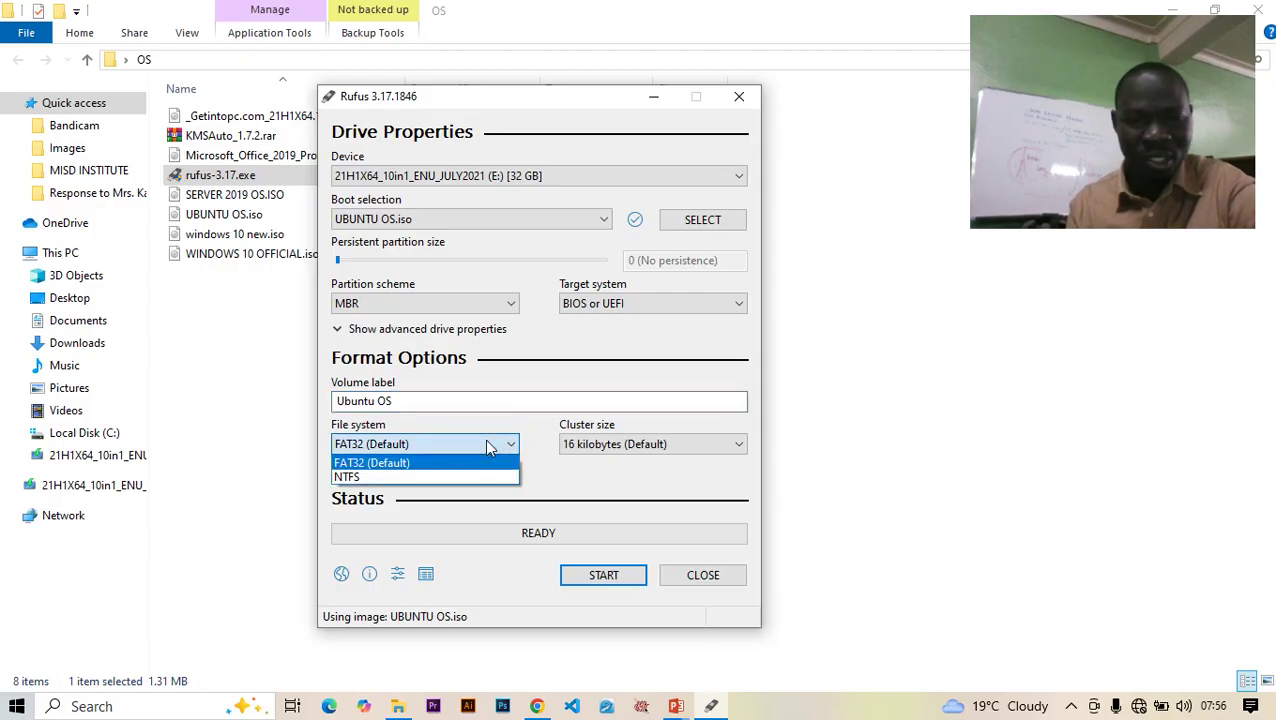
left_click(384, 478)
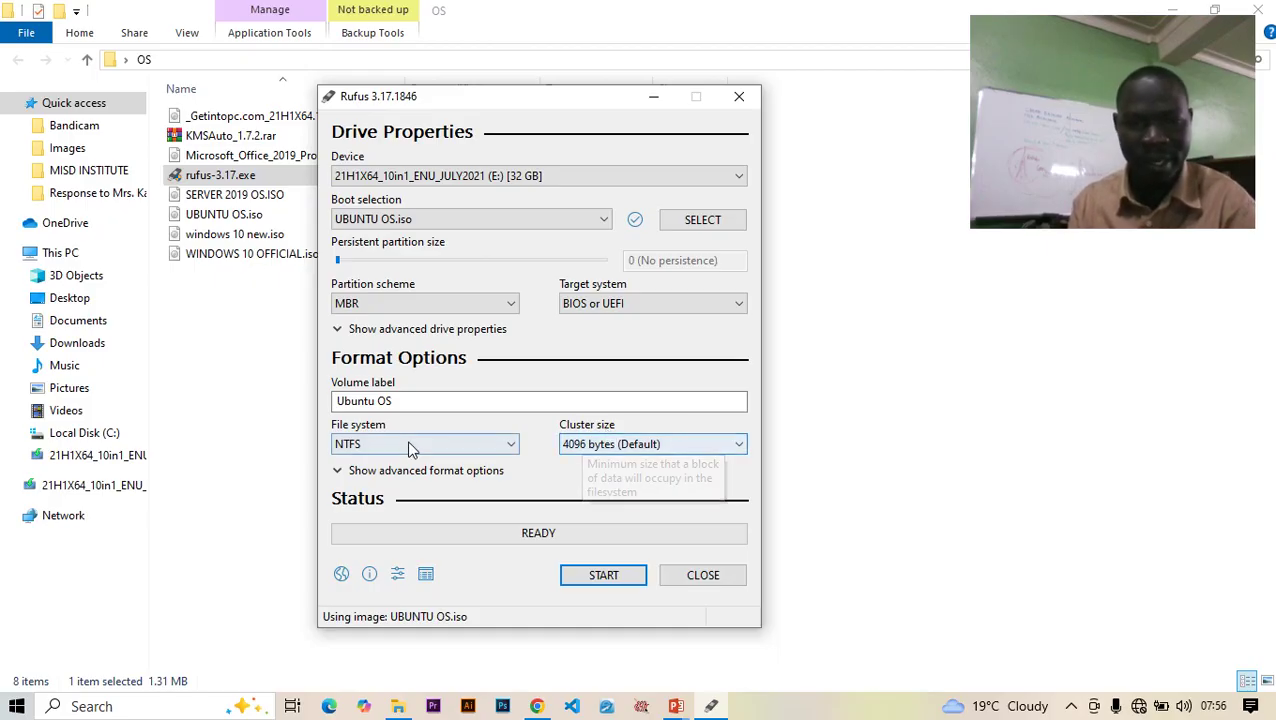
Step: Start writing the USB drive in ISO Image mode, accepting the required download and the erasure of all its data
left_click(604, 577)
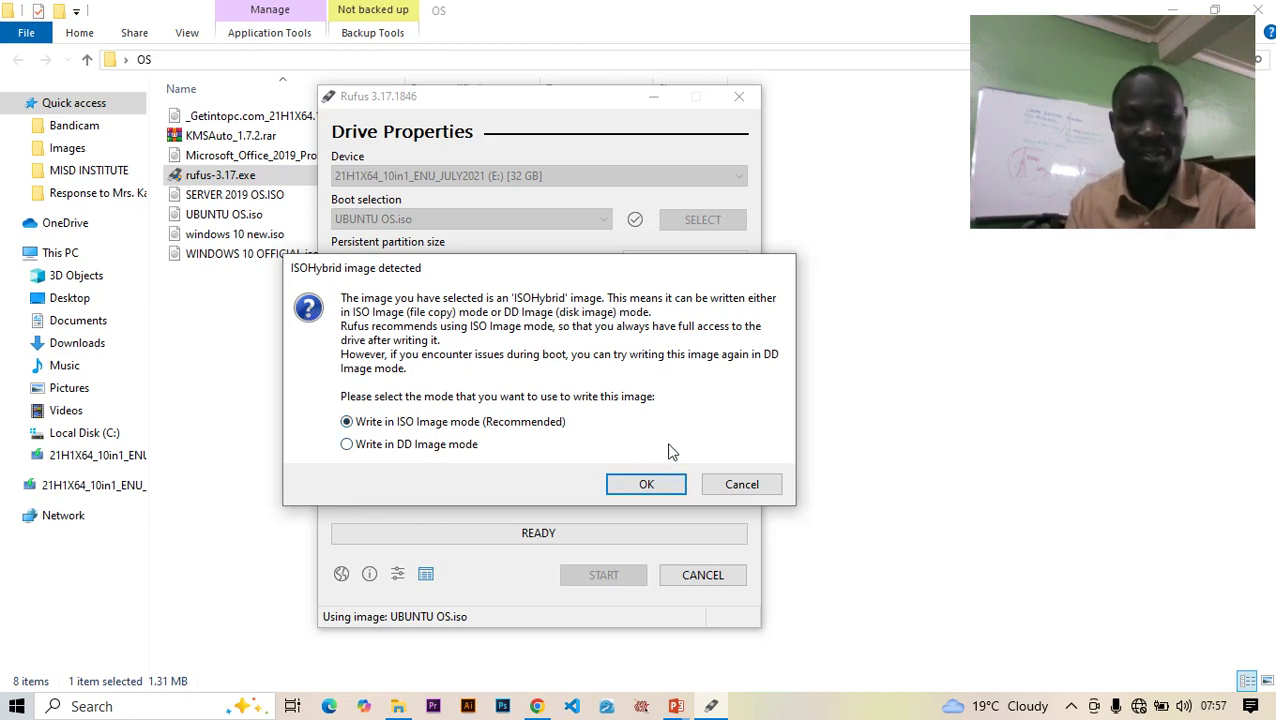
left_click(645, 485)
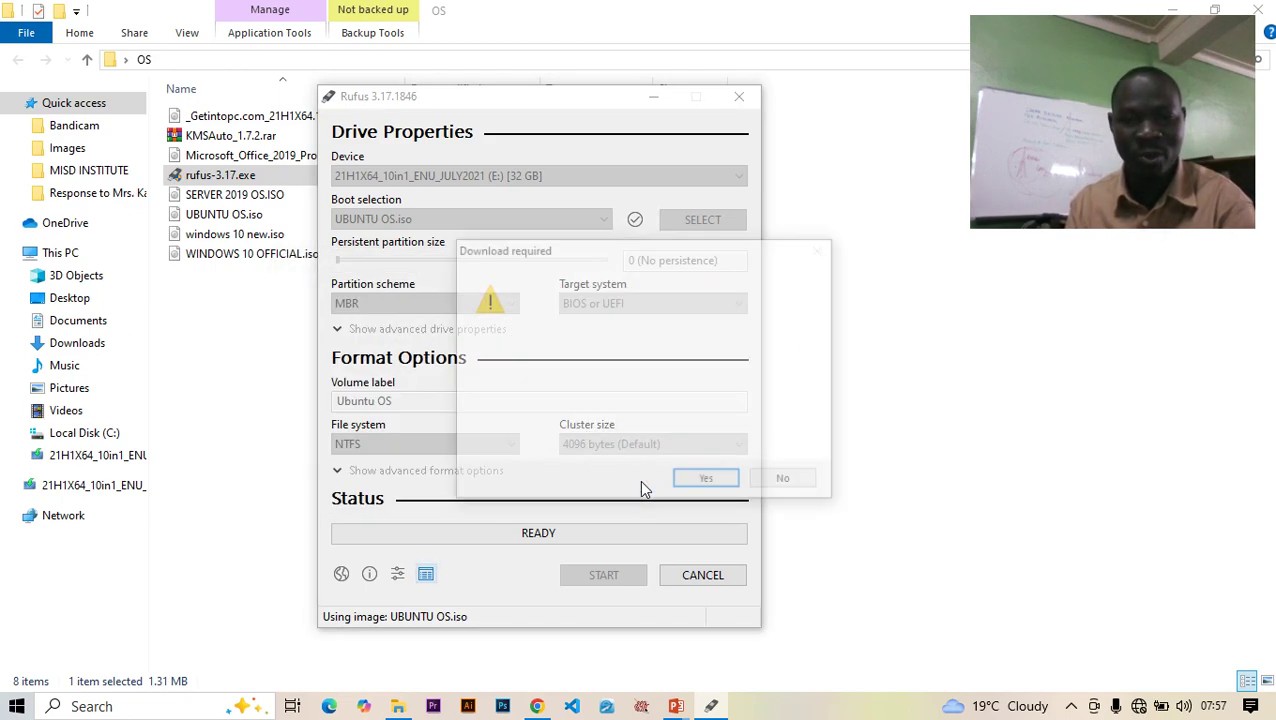
left_click(708, 482)
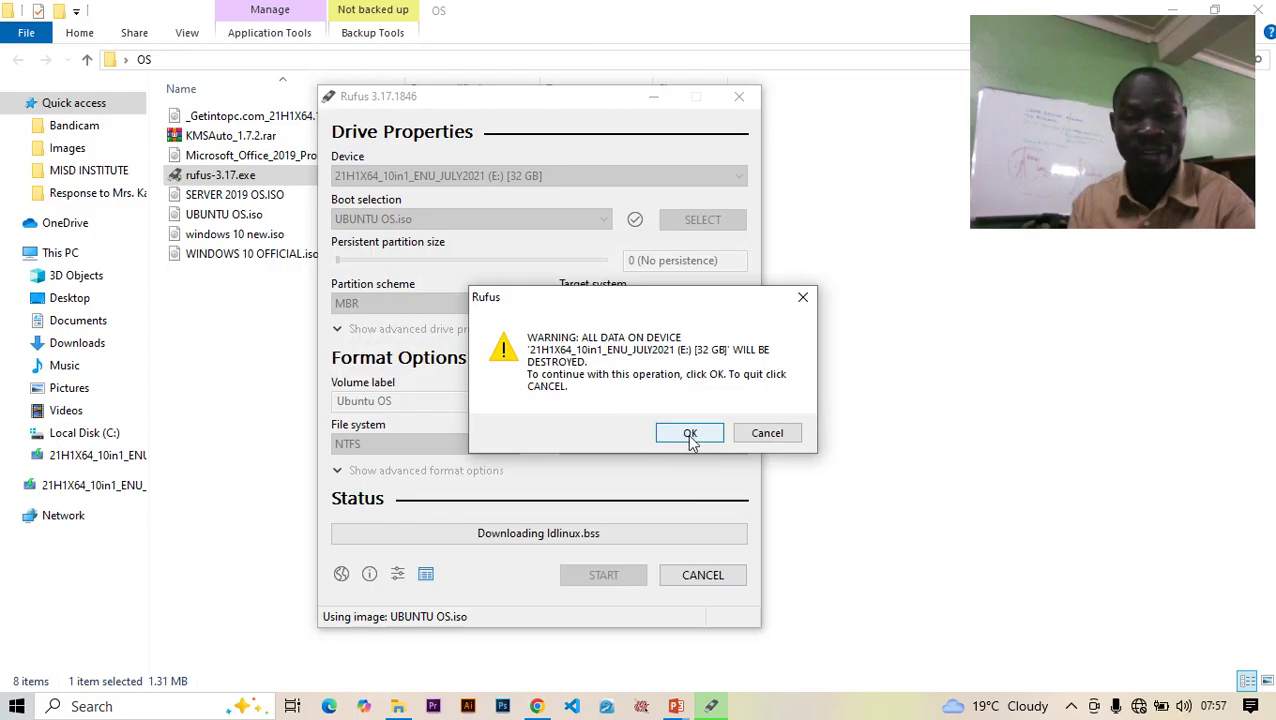
left_click(690, 437)
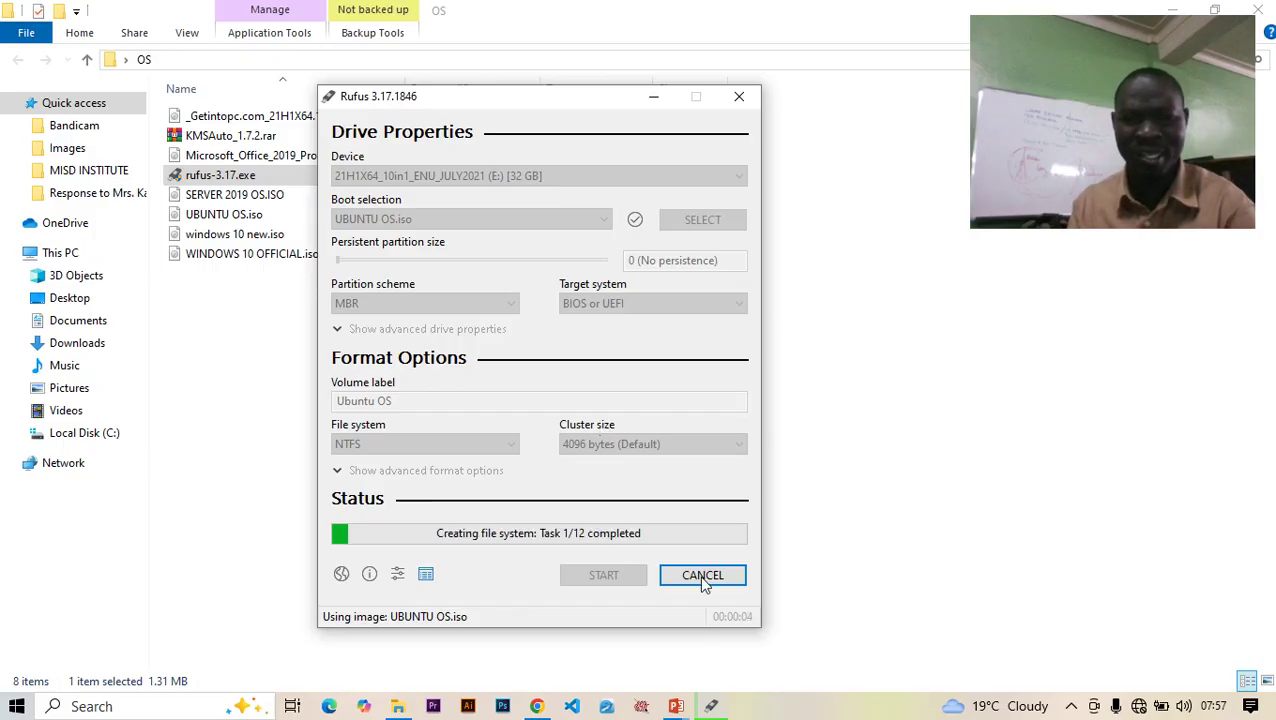
Step: Revisit the PowerPoint slide on NTFS and FAT, and return to Rufus to check the writing progress
left_click(677, 706)
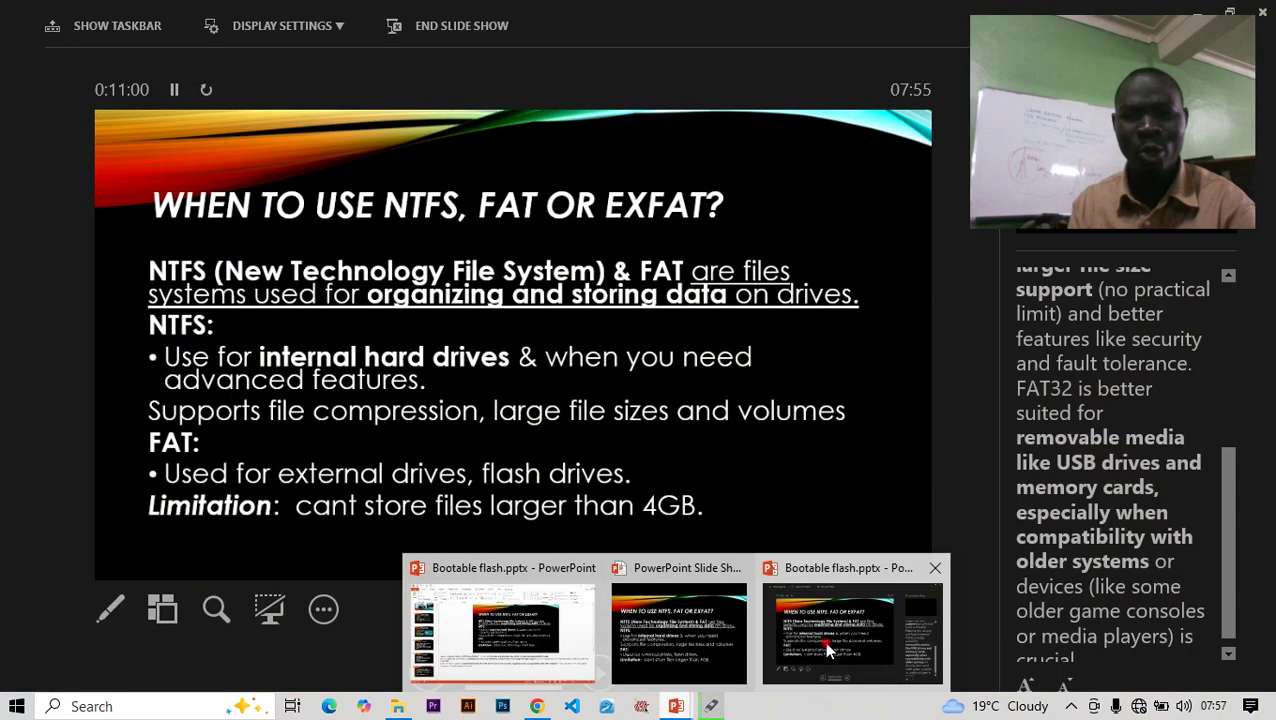
left_click(823, 641)
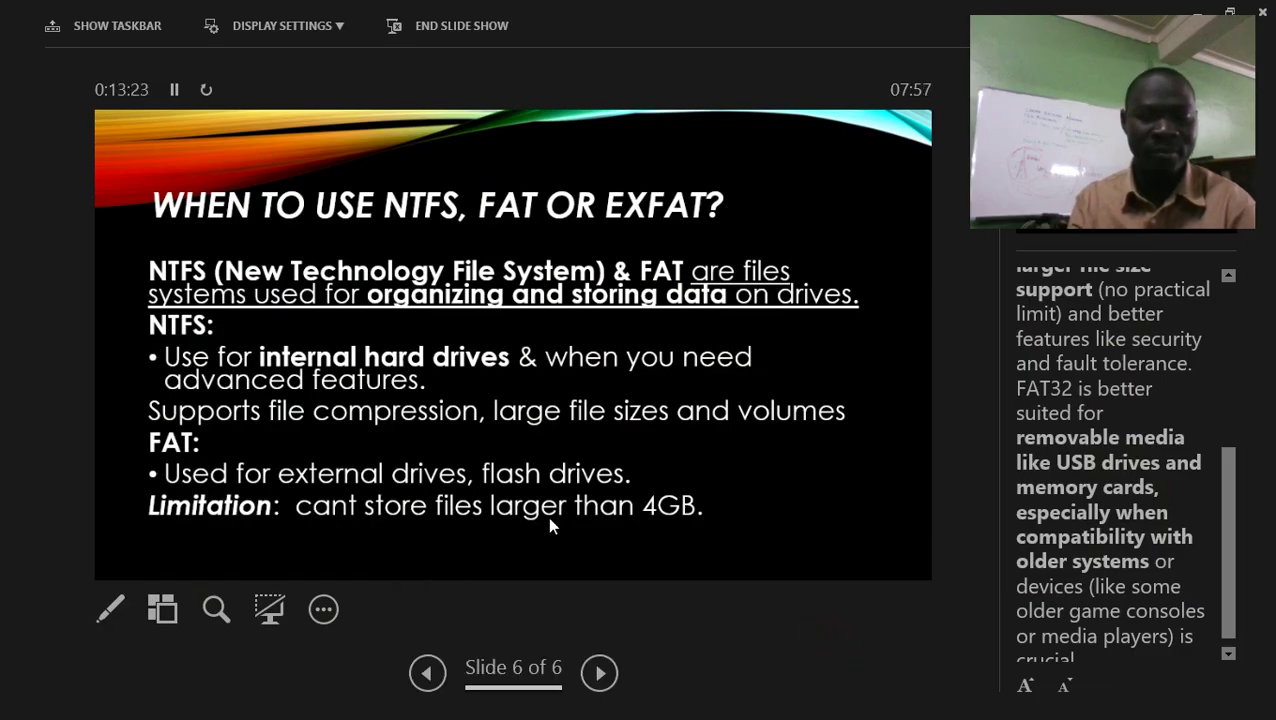
key("super+d")
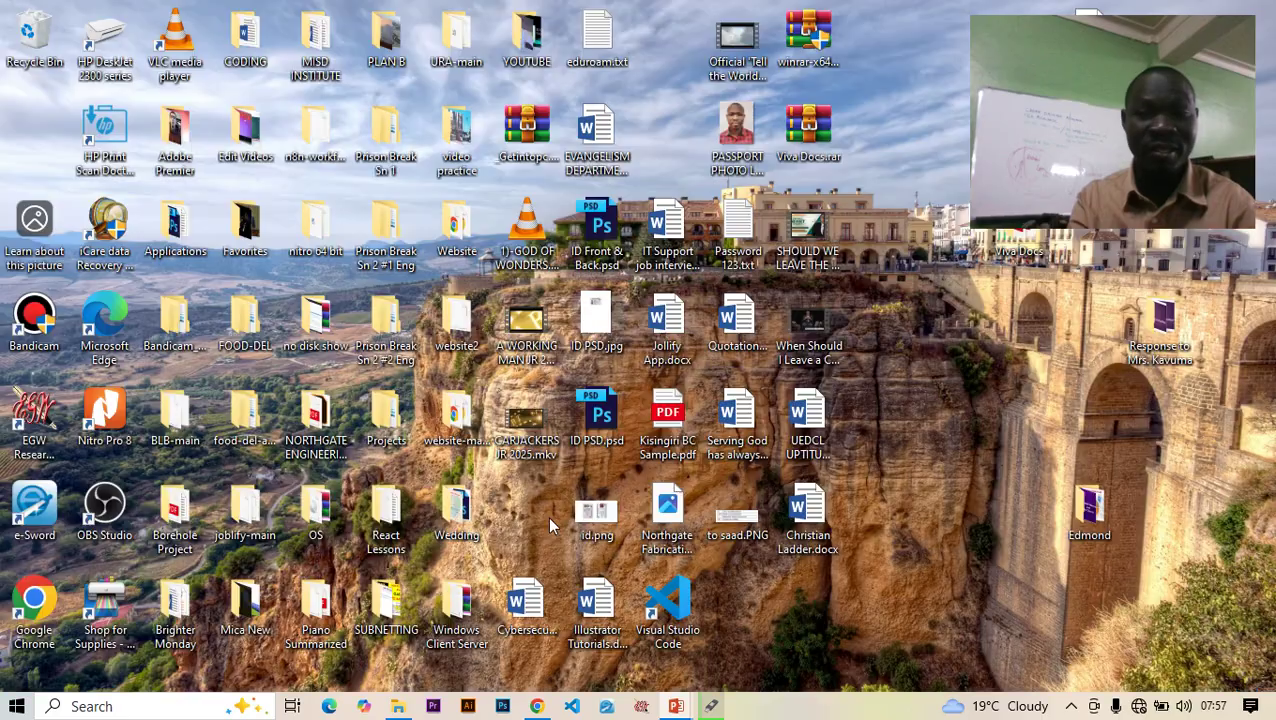
left_click(710, 706)
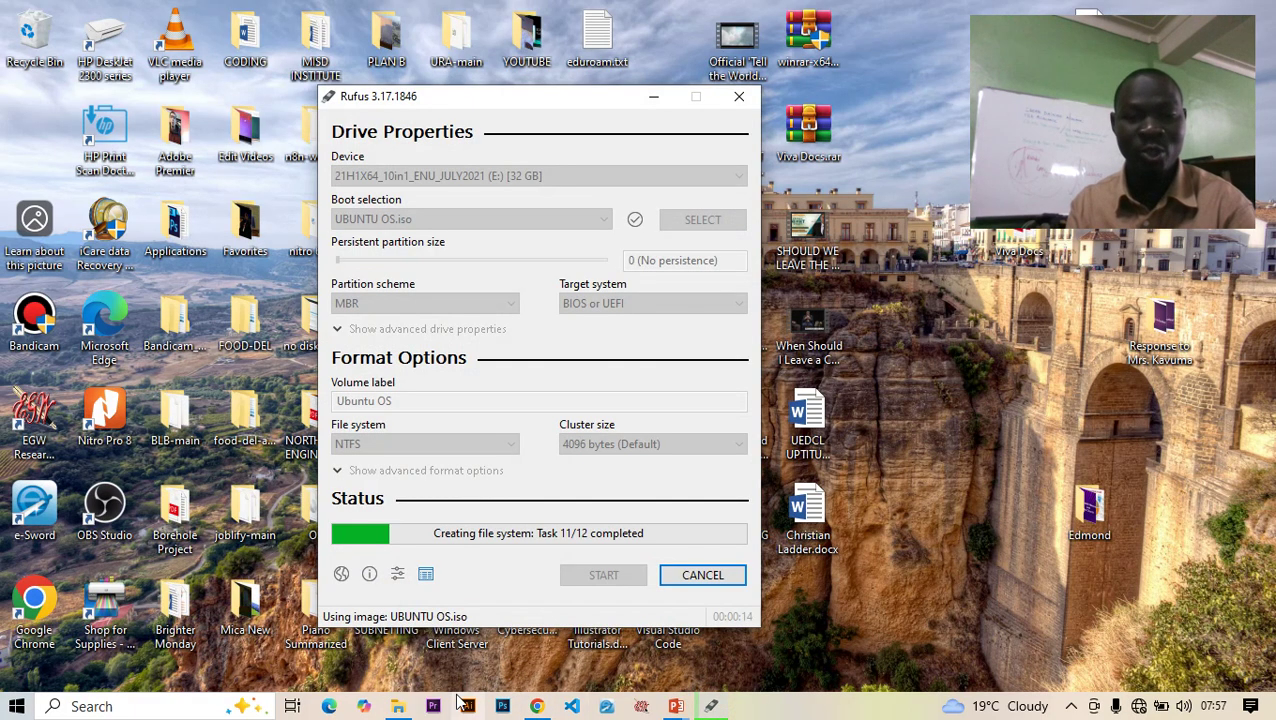
left_click(398, 706)
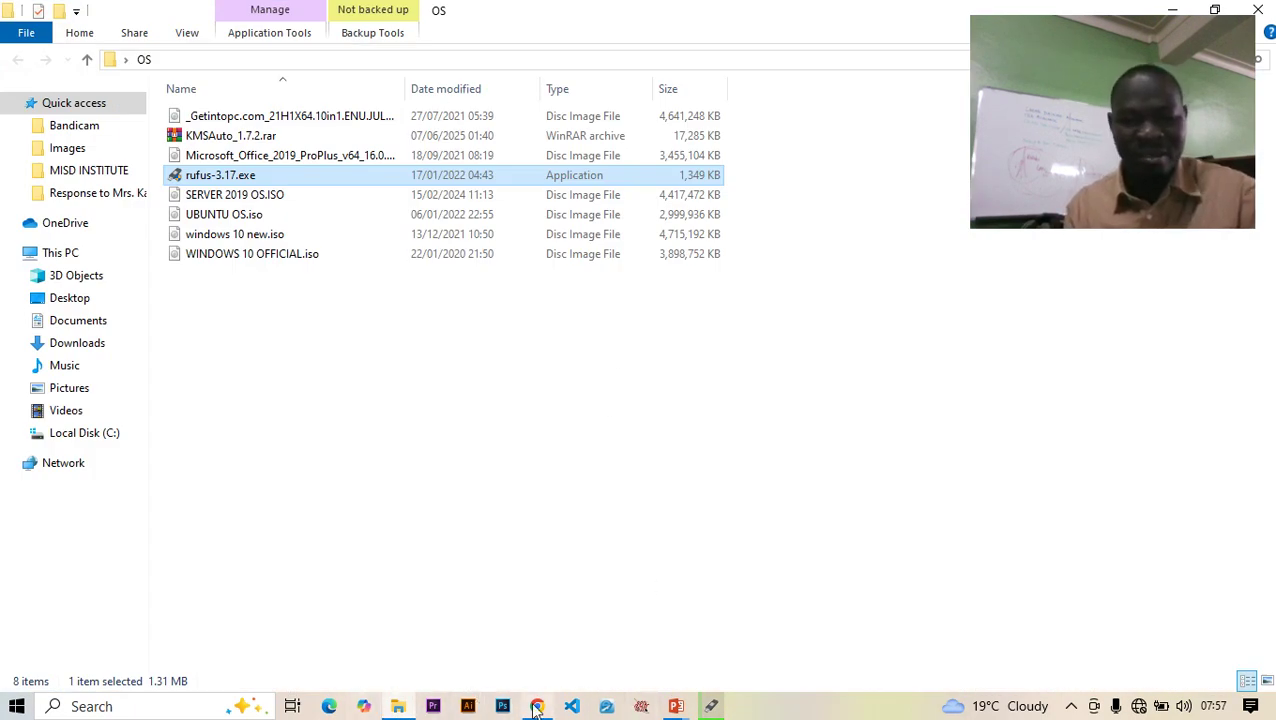
left_click(711, 706)
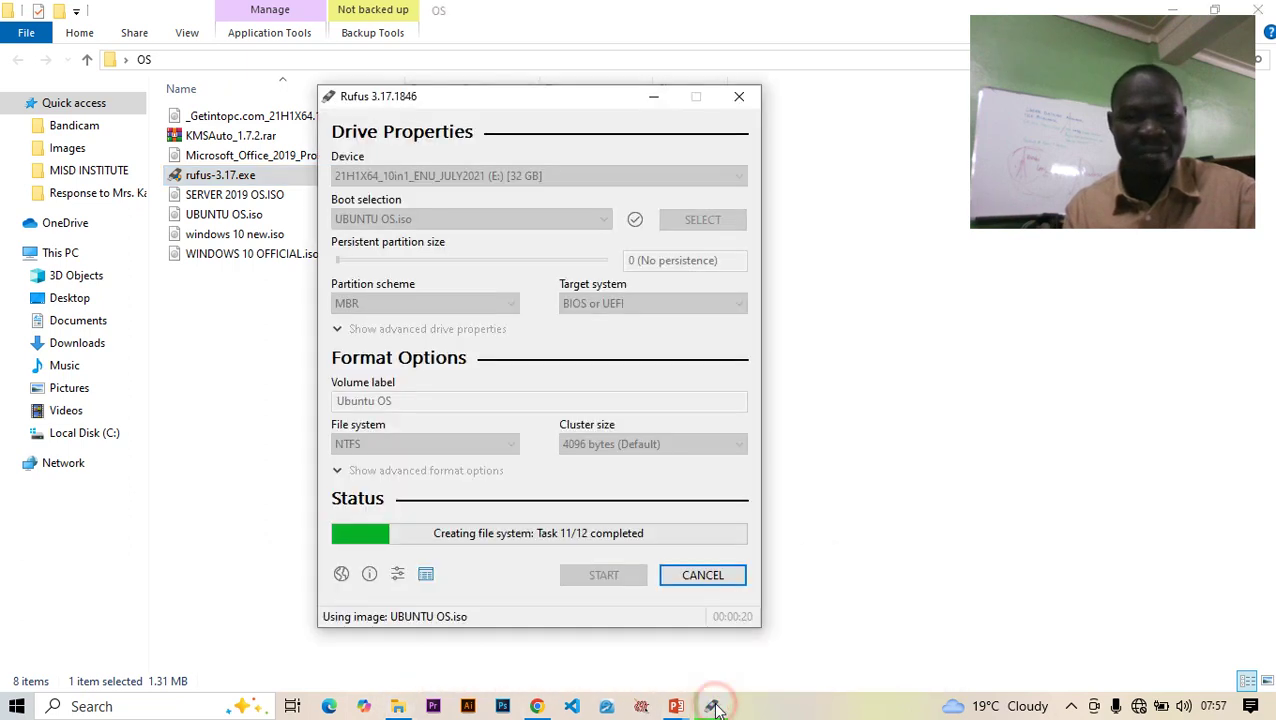